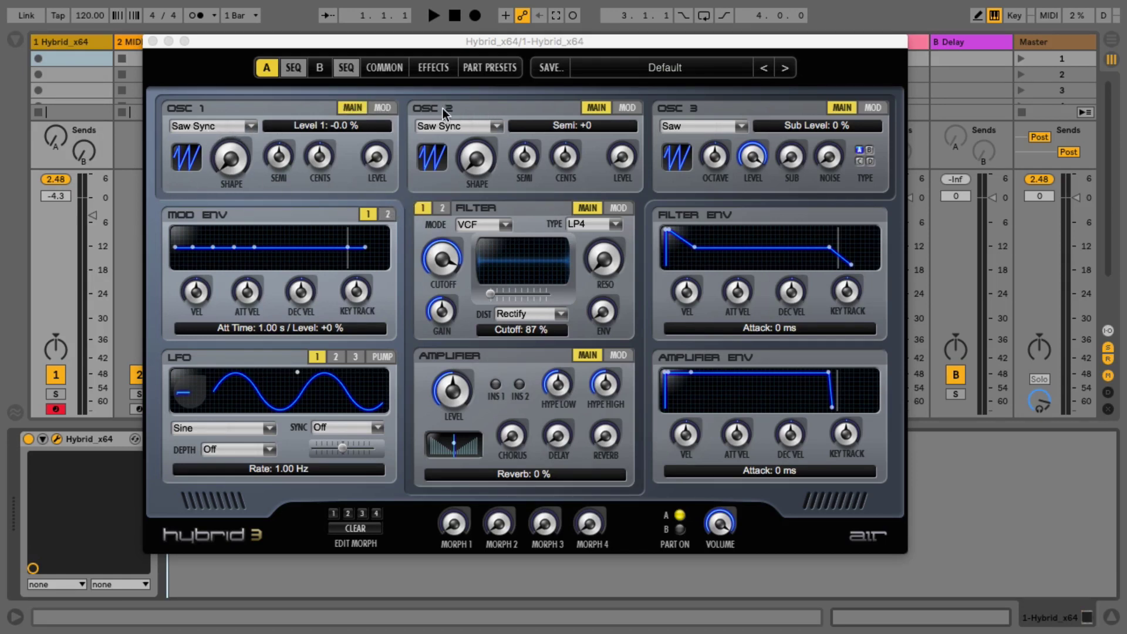
- Load the Default preset to reset the synth patch
click(404, 103)
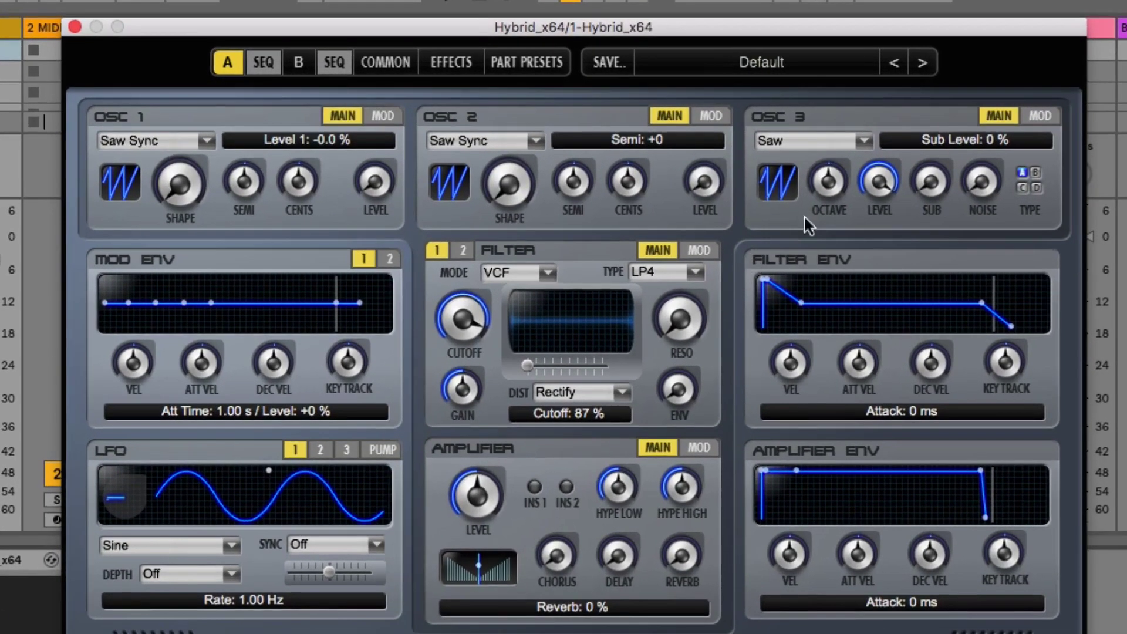
click(800, 65)
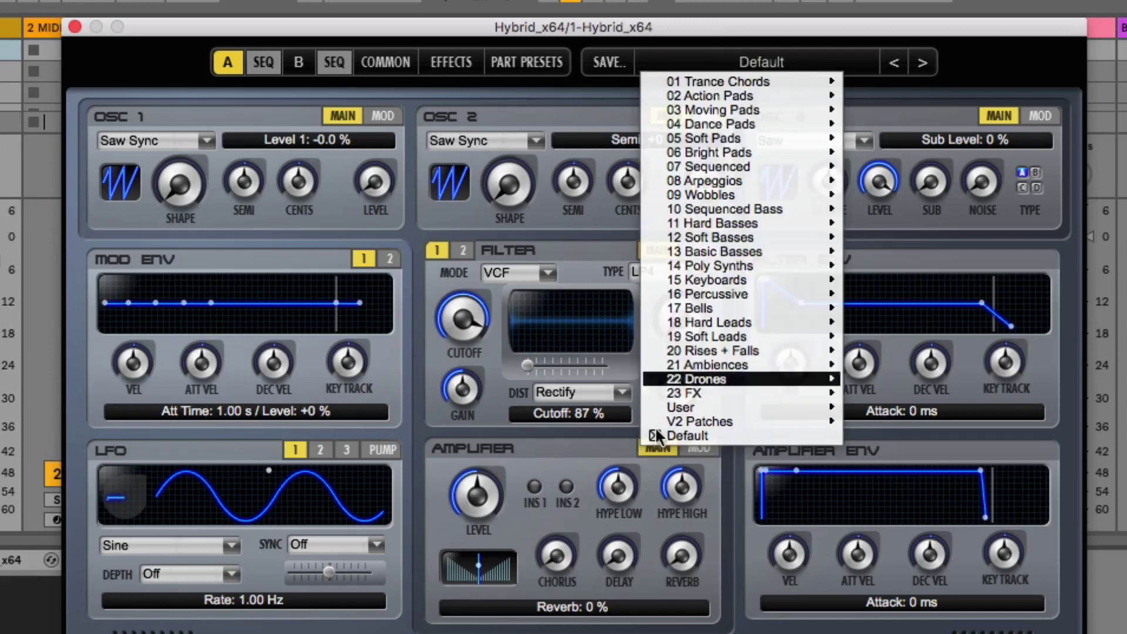
click(684, 433)
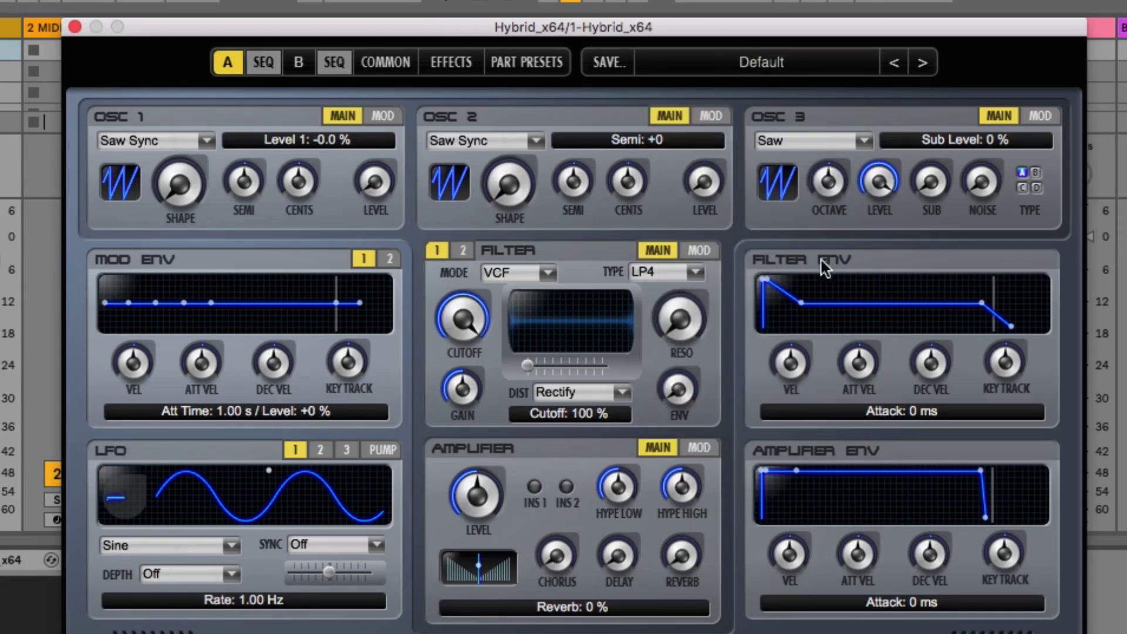
- Set oscillator 3's level to 0 % and oscillator 1's level to 100 %
mouse_move(881, 196)
drag(880, 197, 918, 484)
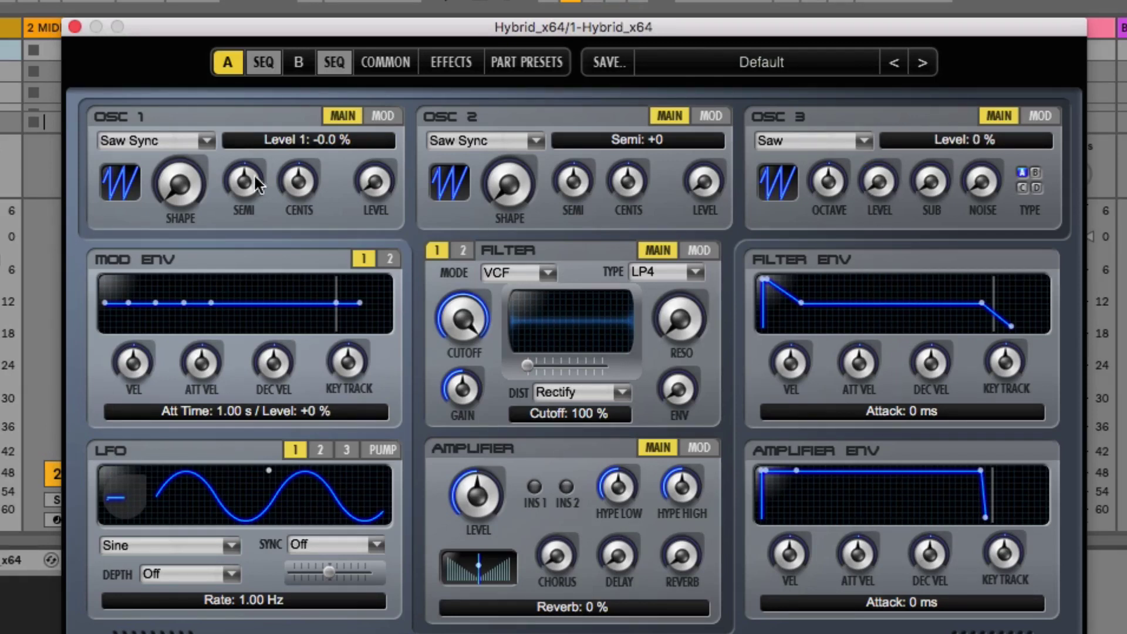
drag(362, 182, 321, 182)
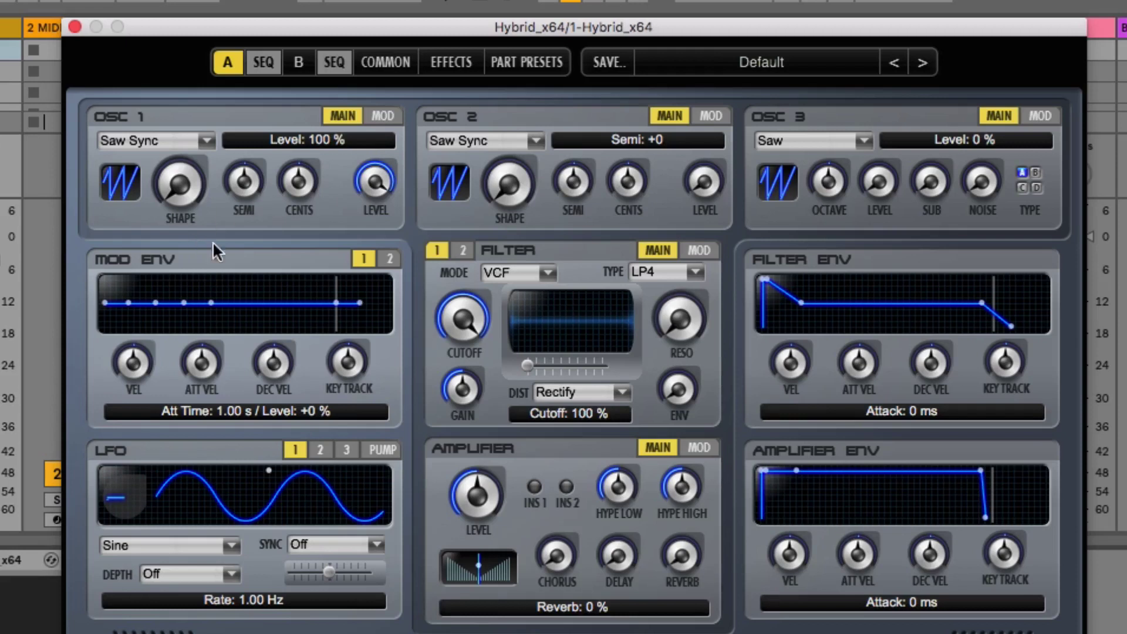
- Try the Squ and Tri waveforms on oscillator 3 and return it to Saw
click(864, 137)
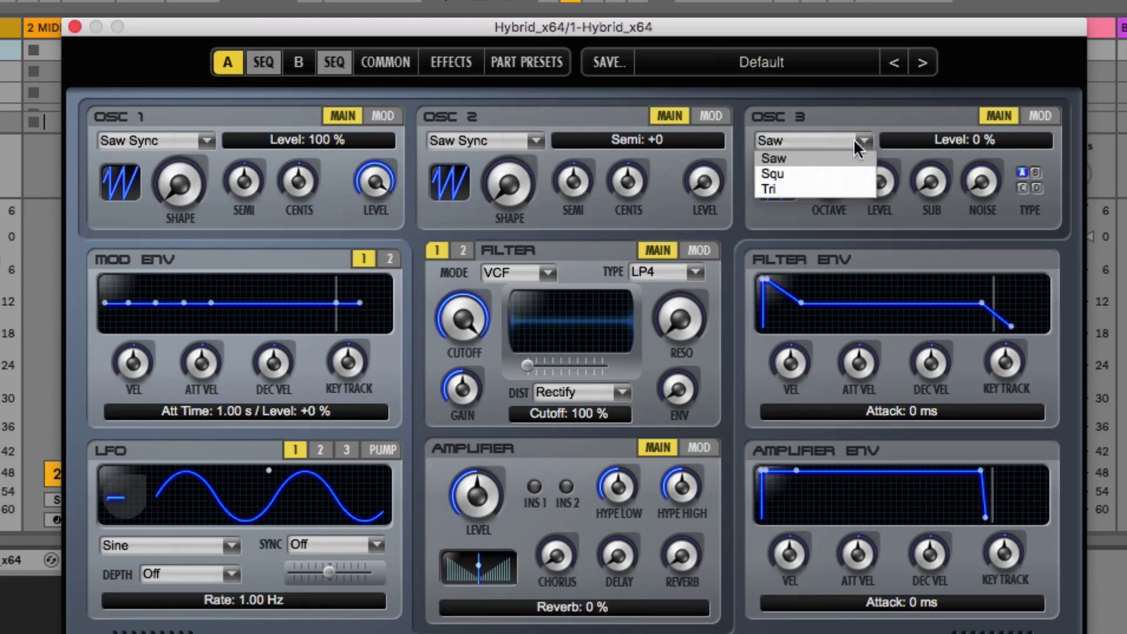
click(788, 170)
click(783, 136)
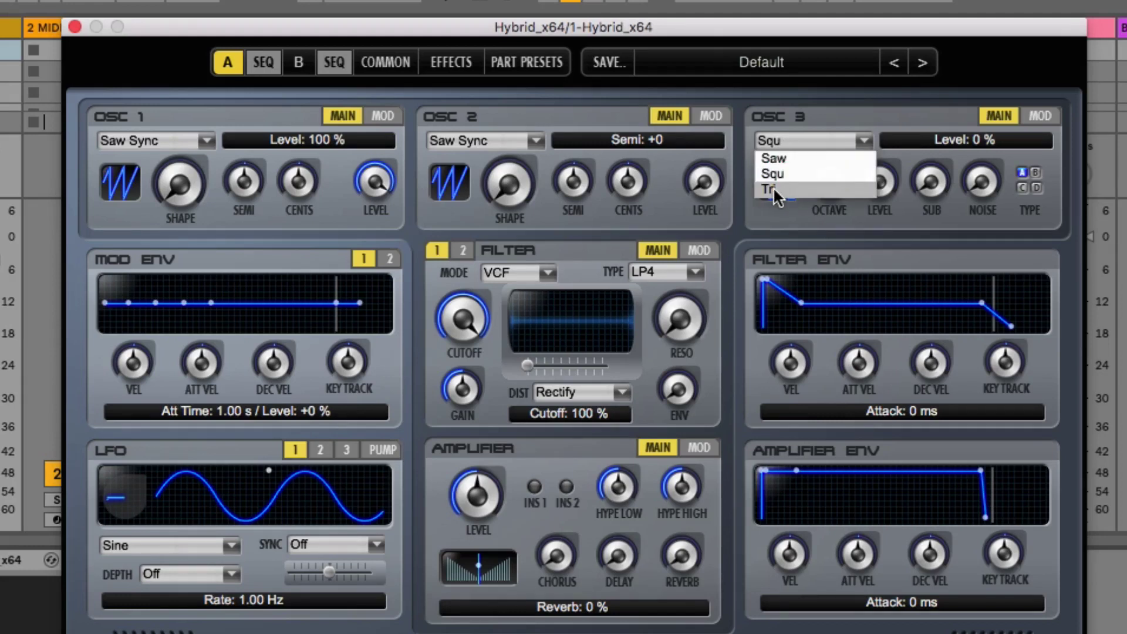
click(773, 188)
click(801, 139)
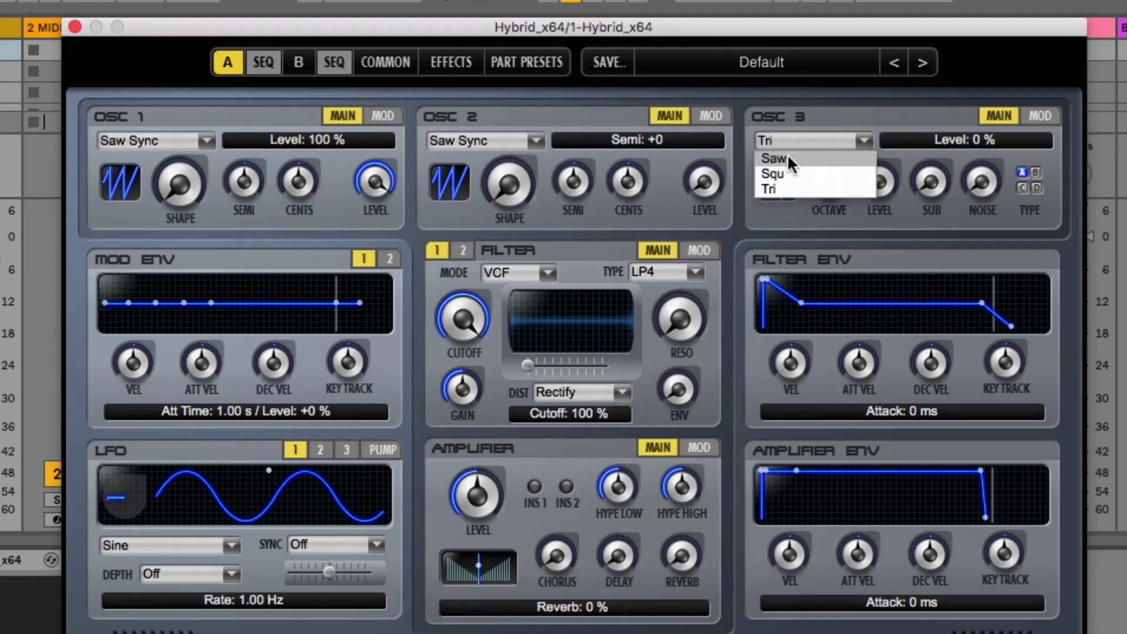
click(787, 153)
- Try sweeping oscillator 1's Shape with the Saw Sync waveform and return it to 0 %
click(143, 141)
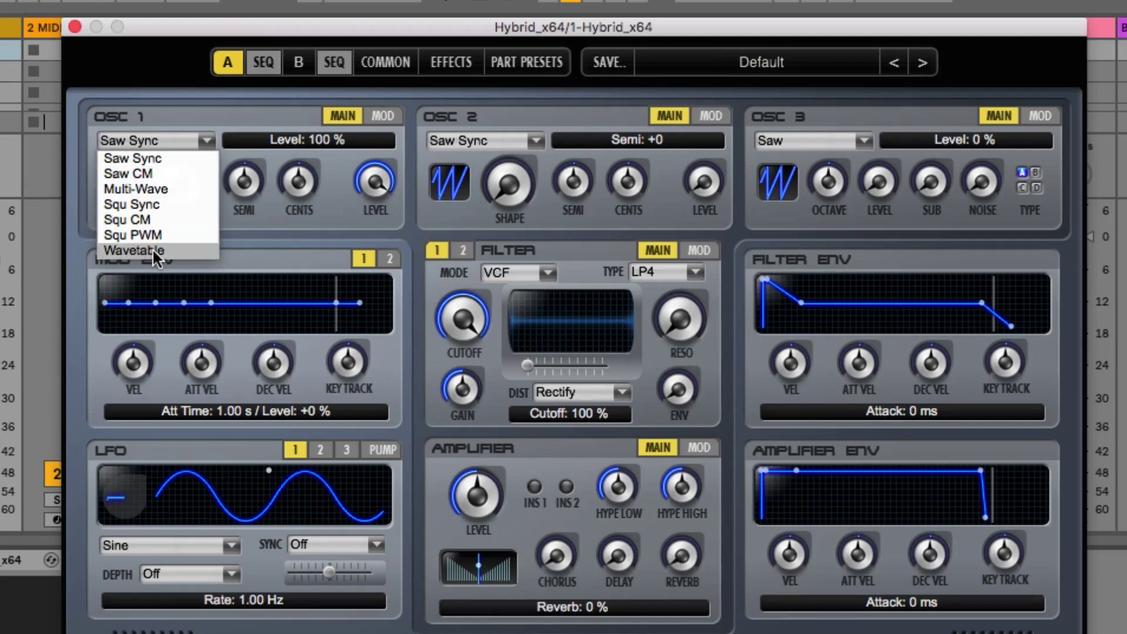
click(185, 110)
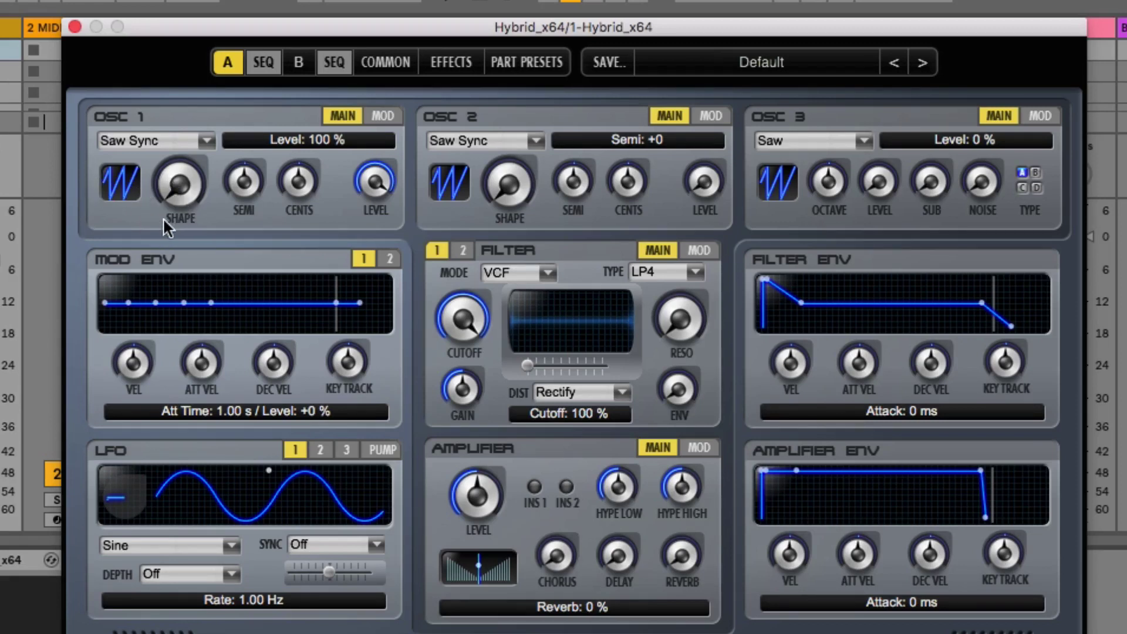
drag(165, 187, 169, 213)
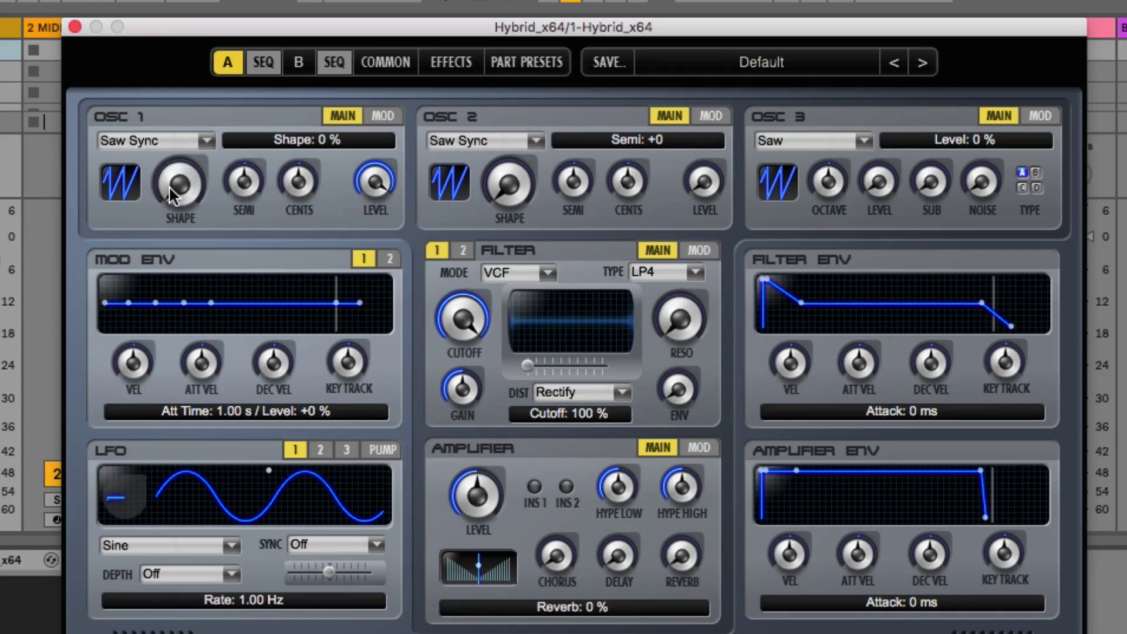
mouse_move(176, 181)
mouse_down()
mouse_move(161, 167)
mouse_move(167, 186)
mouse_up()
double_click(165, 170)
- Try the Saw CM waveform on oscillator 1, sweeping its Shape and returning it to 0 %
click(203, 141)
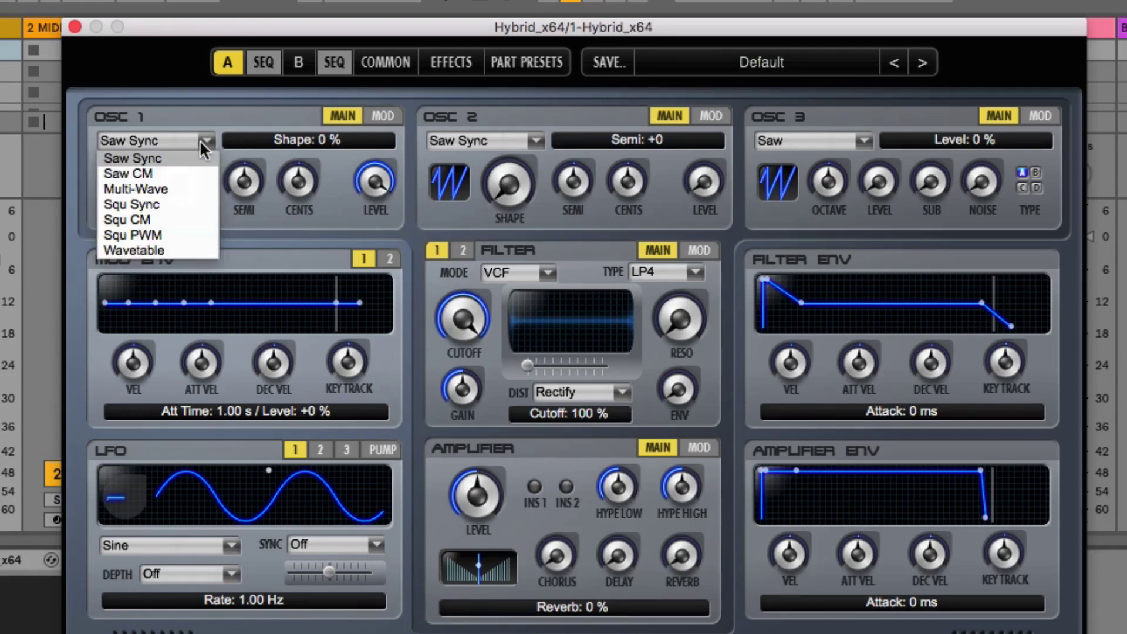
click(143, 172)
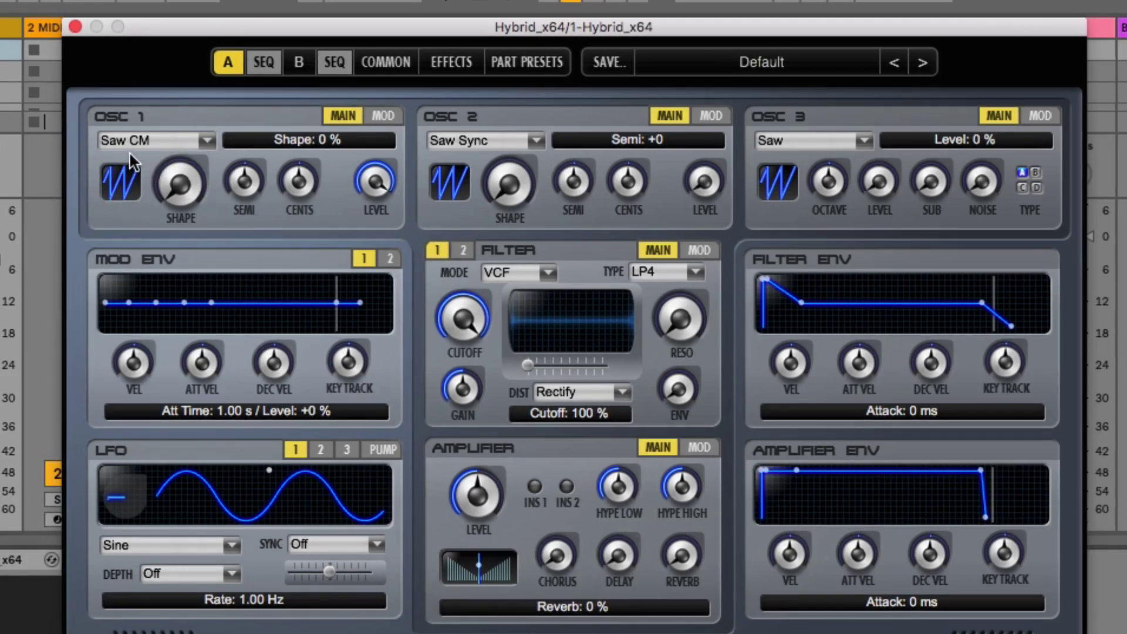
mouse_move(169, 182)
mouse_down()
mouse_move(169, 4)
mouse_move(172, 196)
mouse_up()
- Set oscillator 1's waveform to Squ Sync and sweep its Shape, returning it to 0 %
click(146, 138)
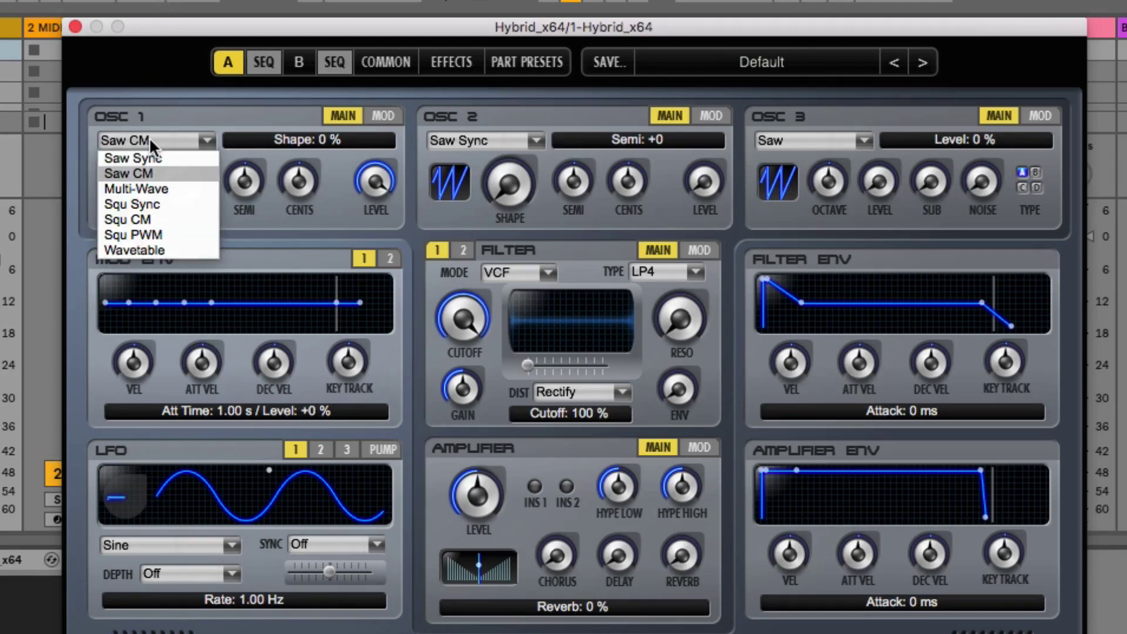
click(140, 205)
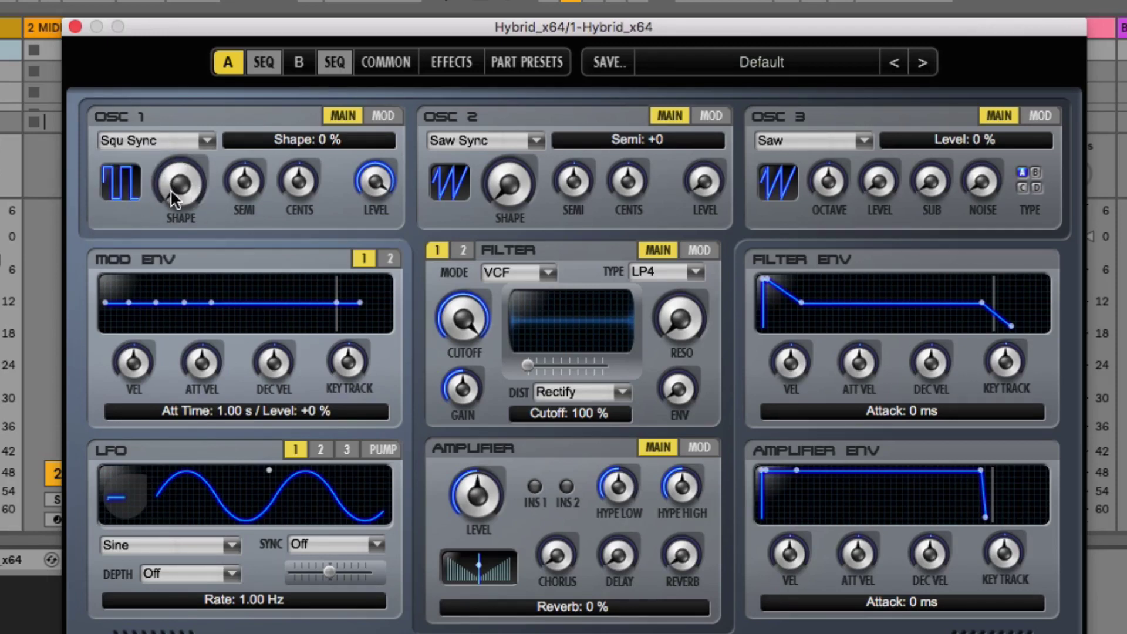
mouse_move(170, 189)
mouse_down()
mouse_move(164, 55)
mouse_move(155, 139)
mouse_move(165, 93)
mouse_move(164, 179)
mouse_move(177, 206)
mouse_up()
click(139, 140)
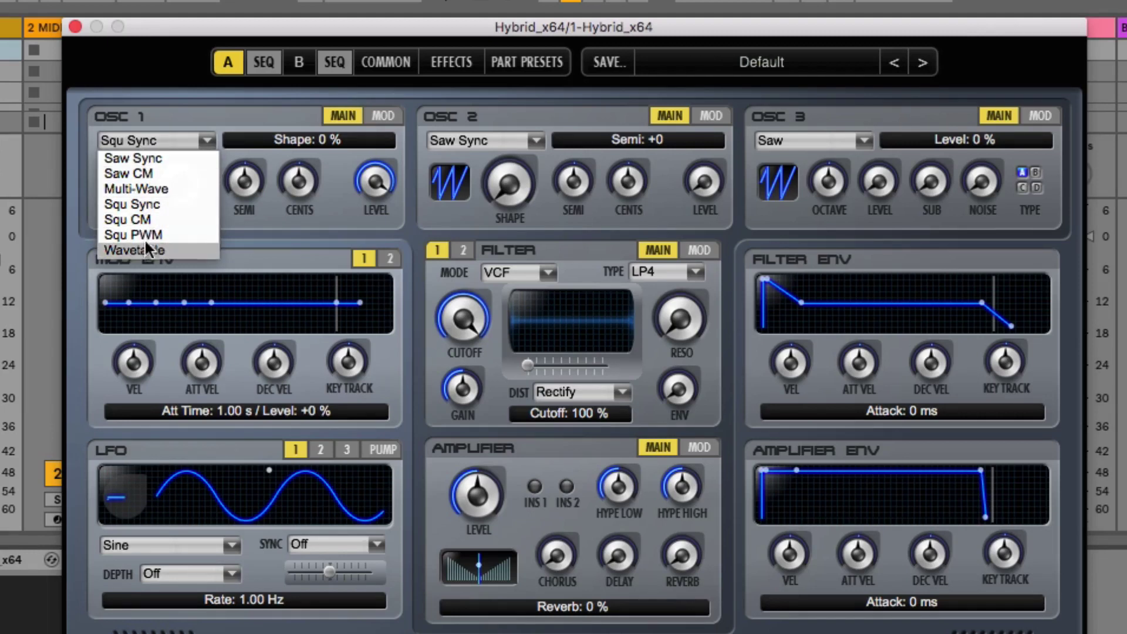
click(216, 111)
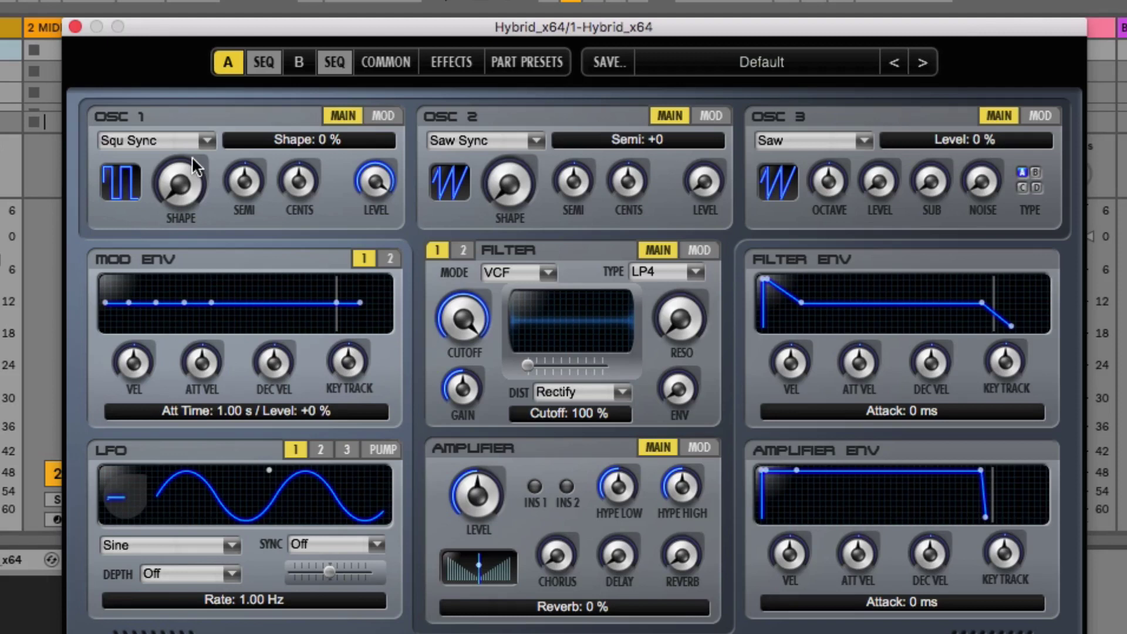
- Set oscillator 1's first modulation slot to target Shape with Env1 as its source
click(382, 116)
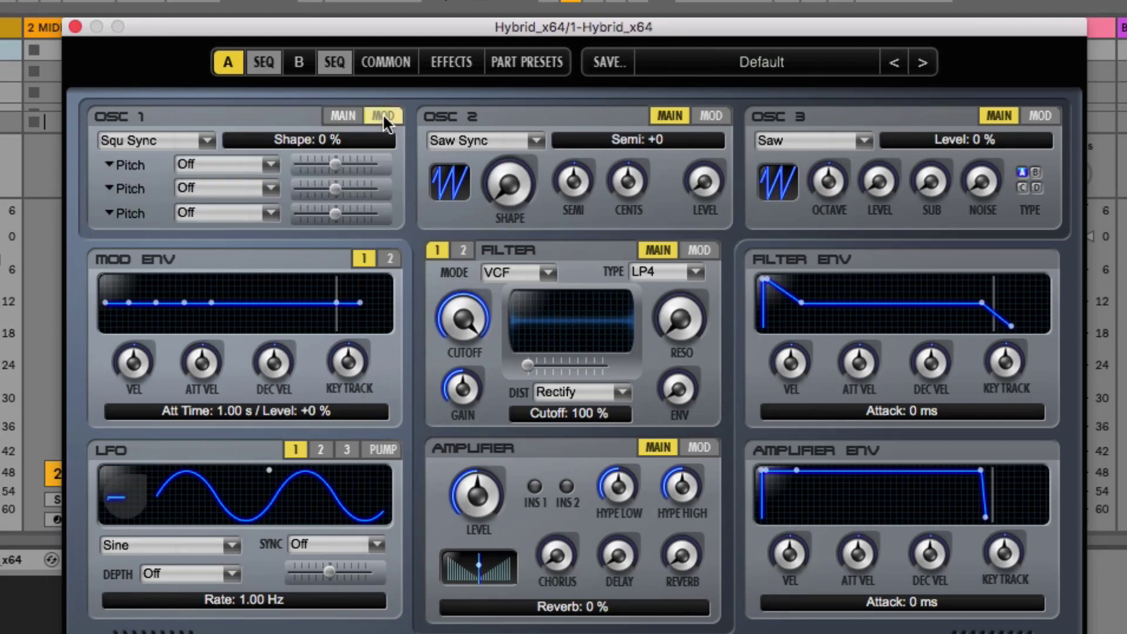
click(133, 166)
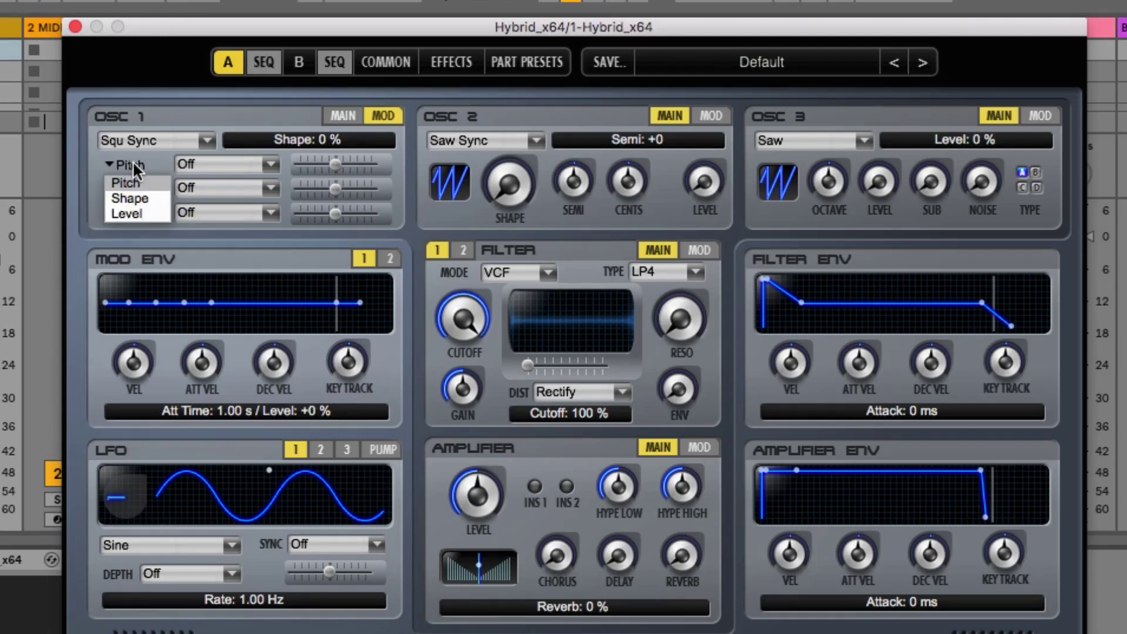
click(135, 199)
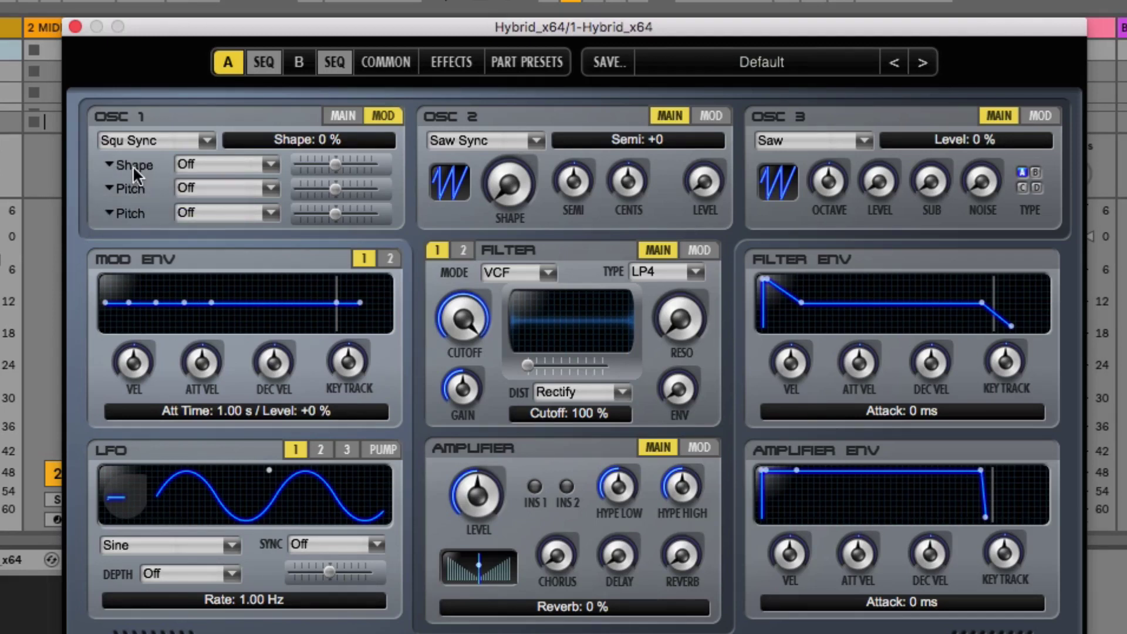
click(340, 115)
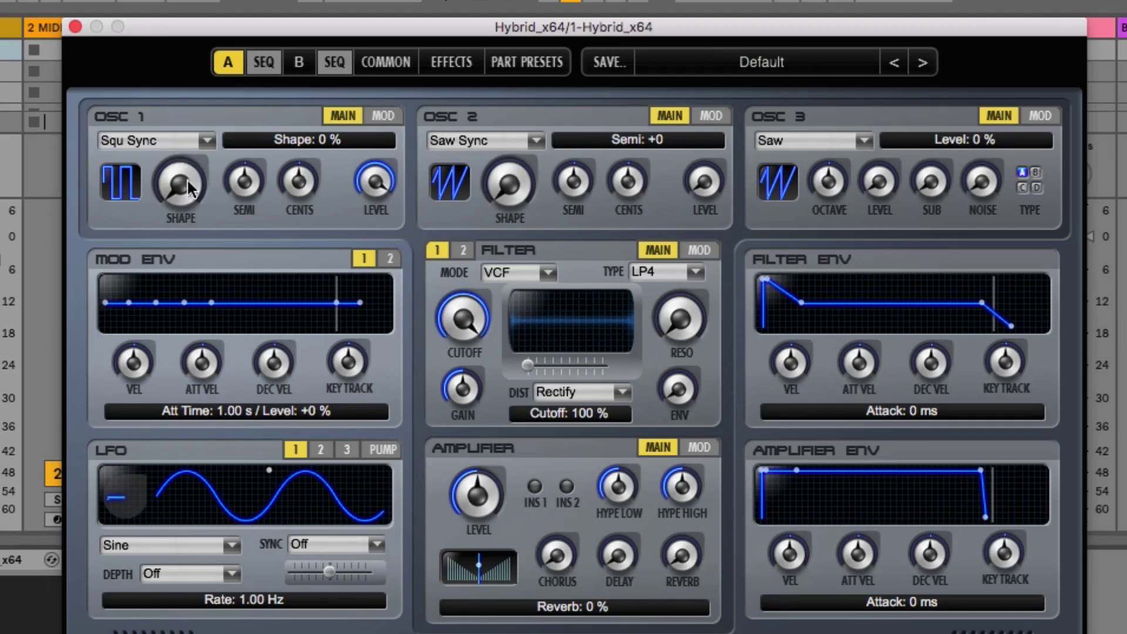
click(384, 117)
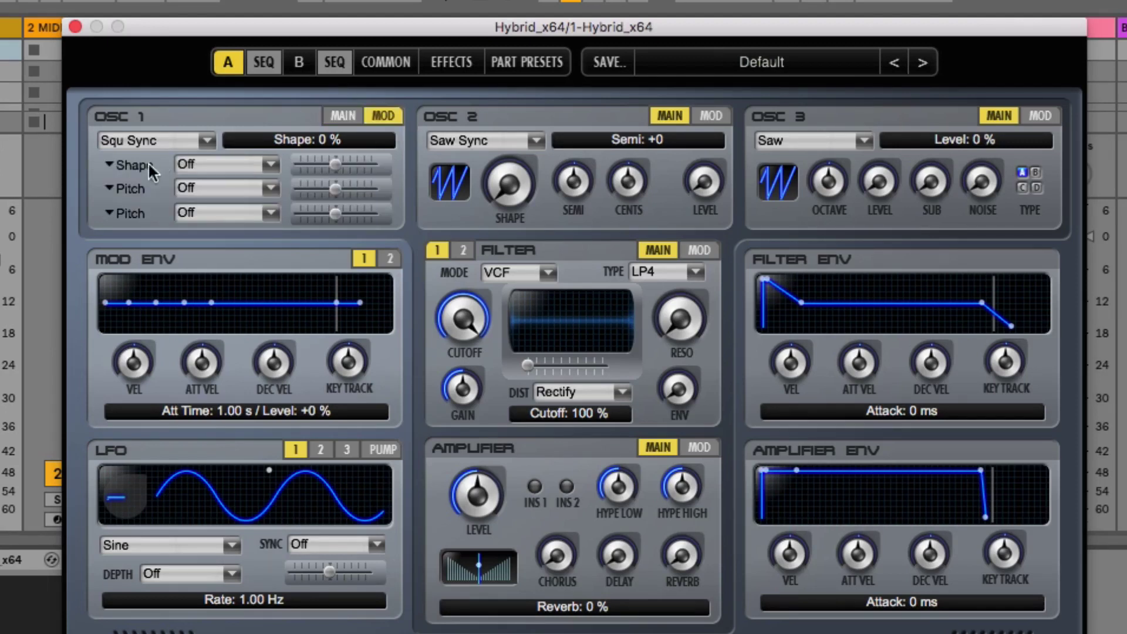
click(201, 162)
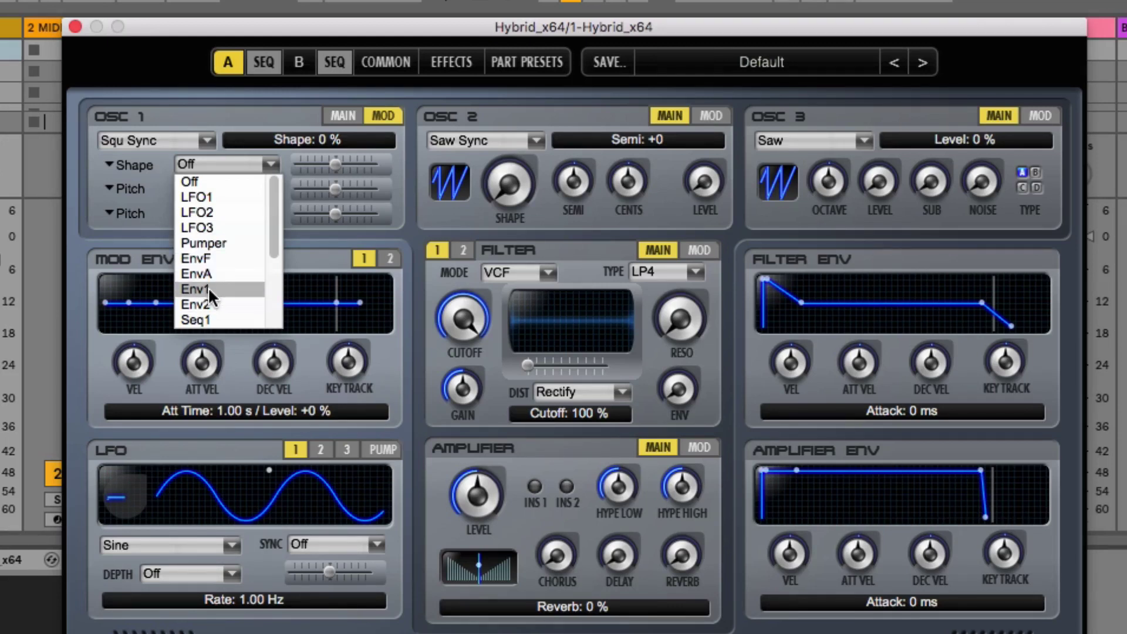
click(209, 287)
click(218, 164)
click(204, 286)
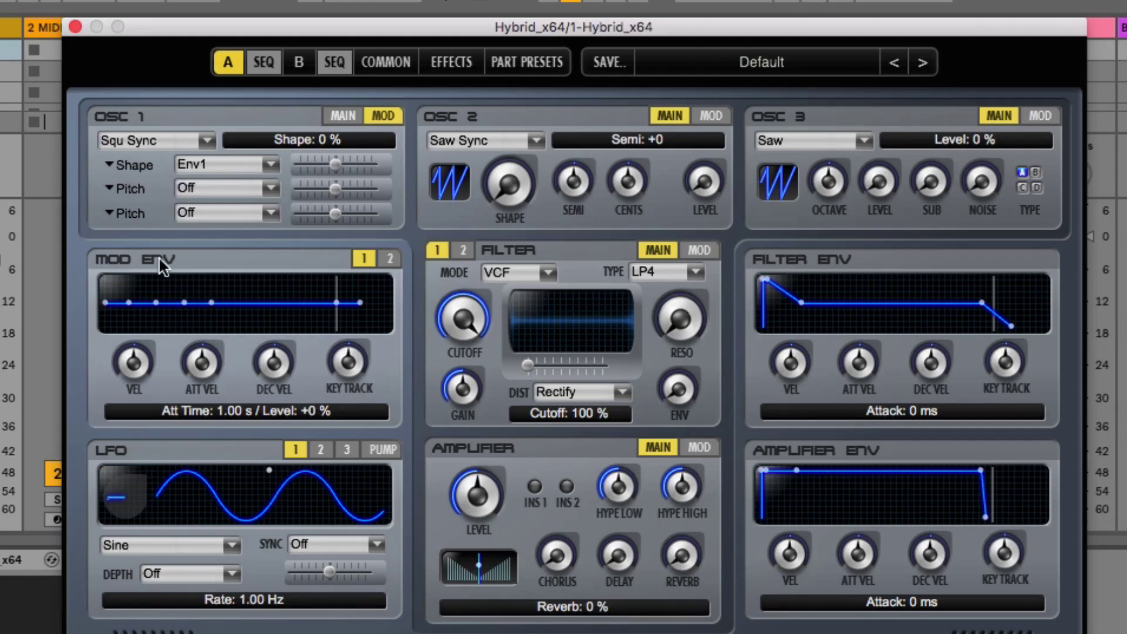
- Set the Env1-to-Shape modulation amount on oscillator 1 to +100 % and return to its main controls
click(389, 259)
click(363, 257)
click(332, 162)
drag(332, 160, 412, 161)
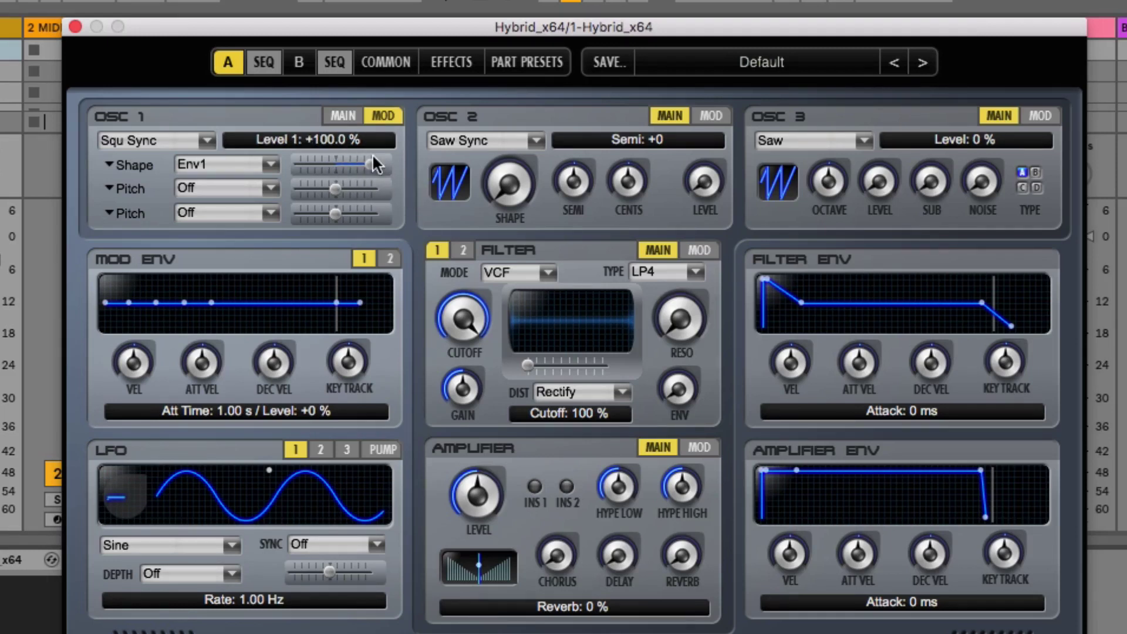
click(344, 116)
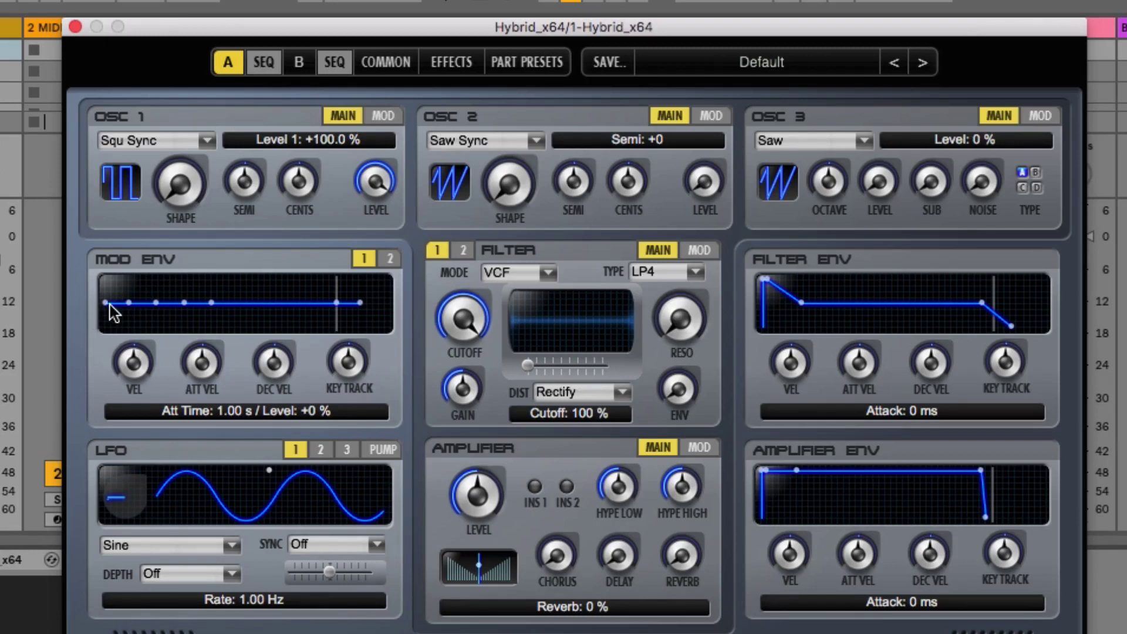
- Shape modulation envelope 1 with a +100 % start level, 0 ms start time and an attack time of about 778 ms
drag(109, 304, 125, 258)
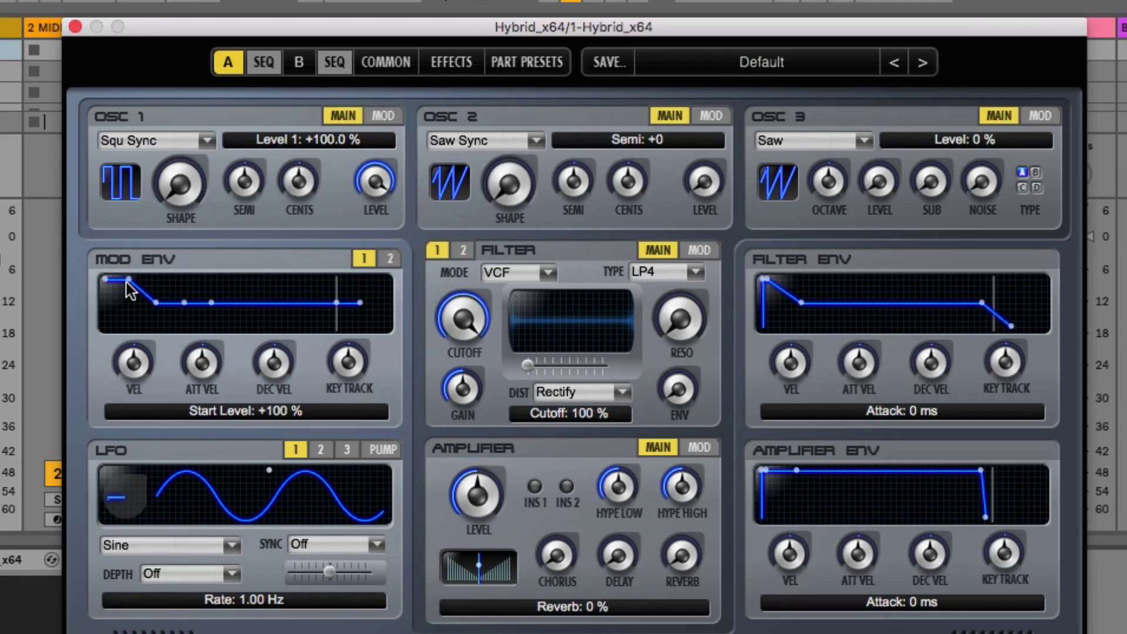
click(130, 280)
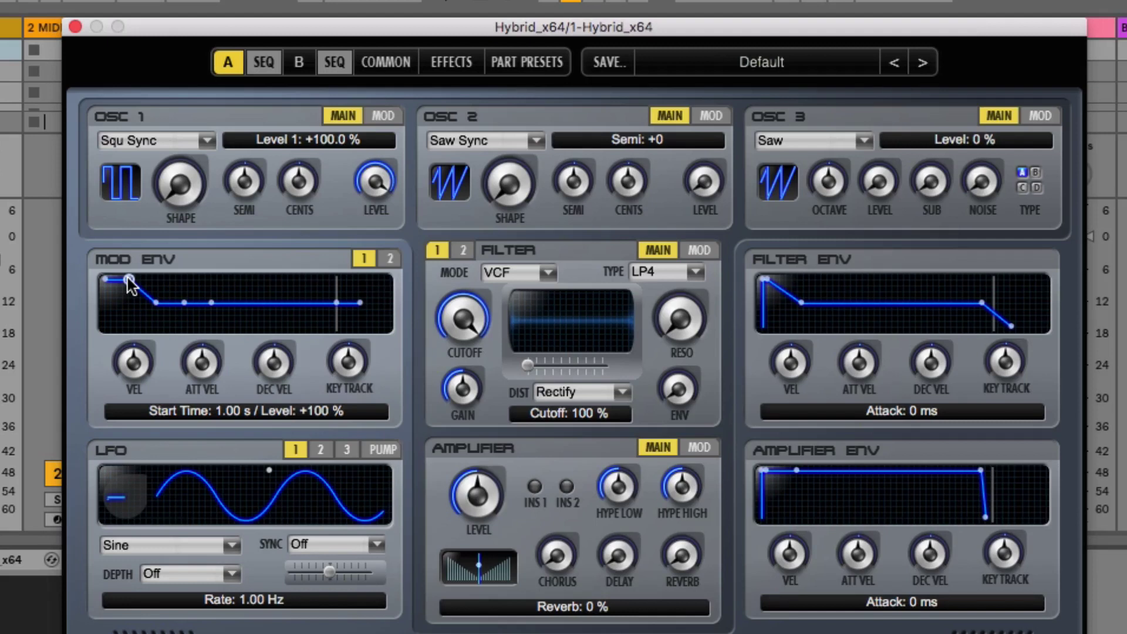
drag(130, 280, 102, 281)
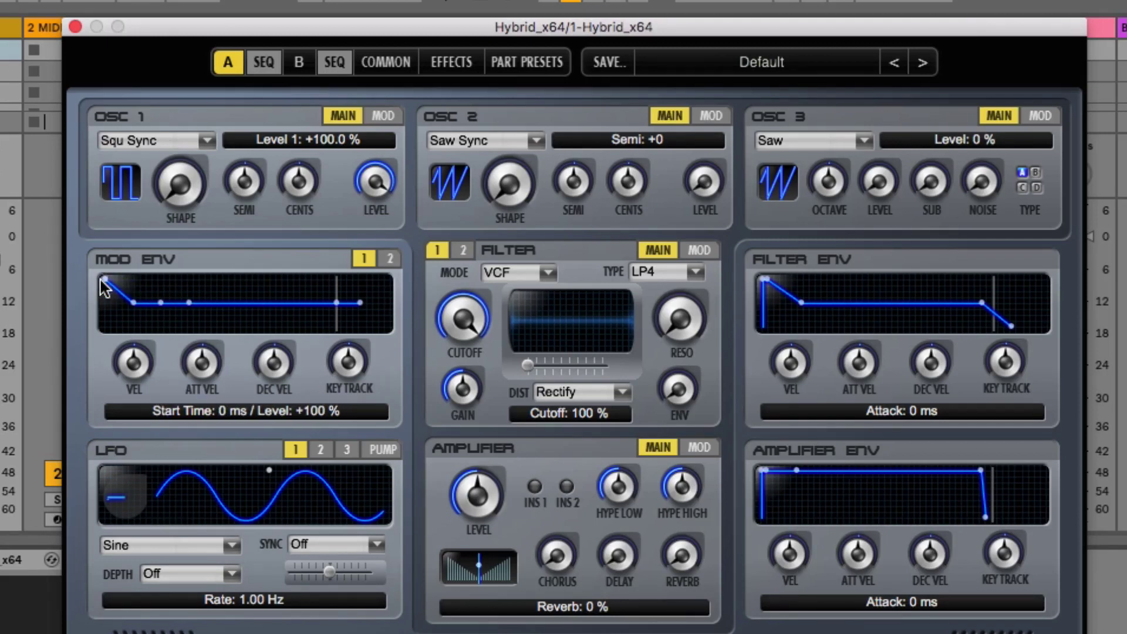
click(134, 304)
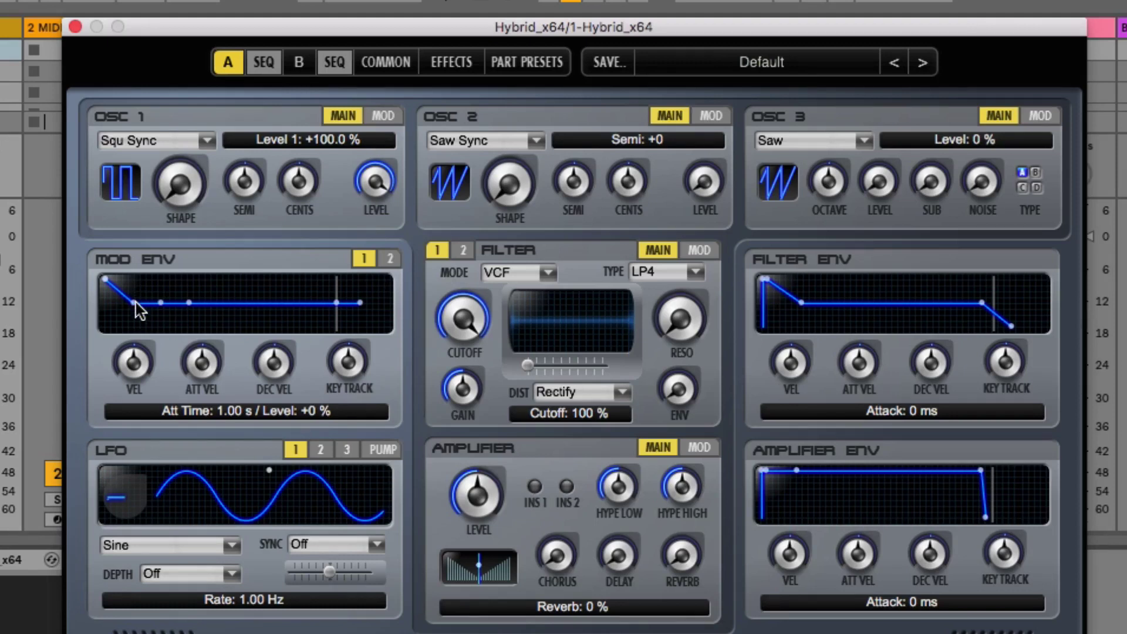
drag(131, 307, 105, 304)
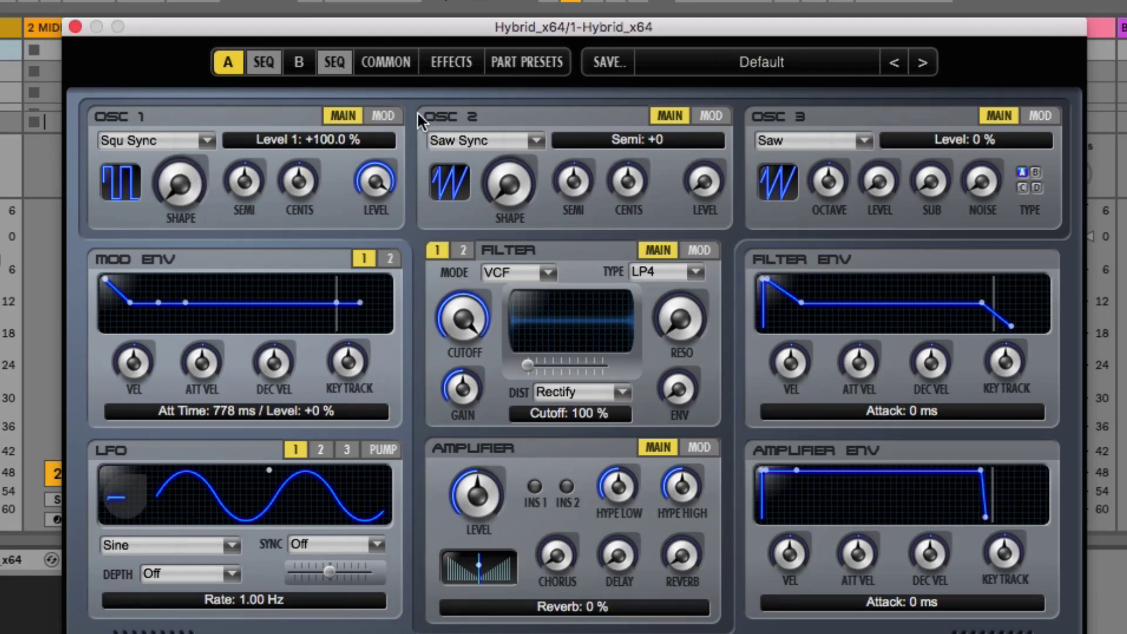
- Set oscillator 1's Env1-to-Shape modulation amount to about +81 % and its Shape to about 11 %
click(382, 115)
mouse_move(365, 165)
mouse_down()
mouse_move(354, 166)
mouse_move(365, 163)
mouse_up()
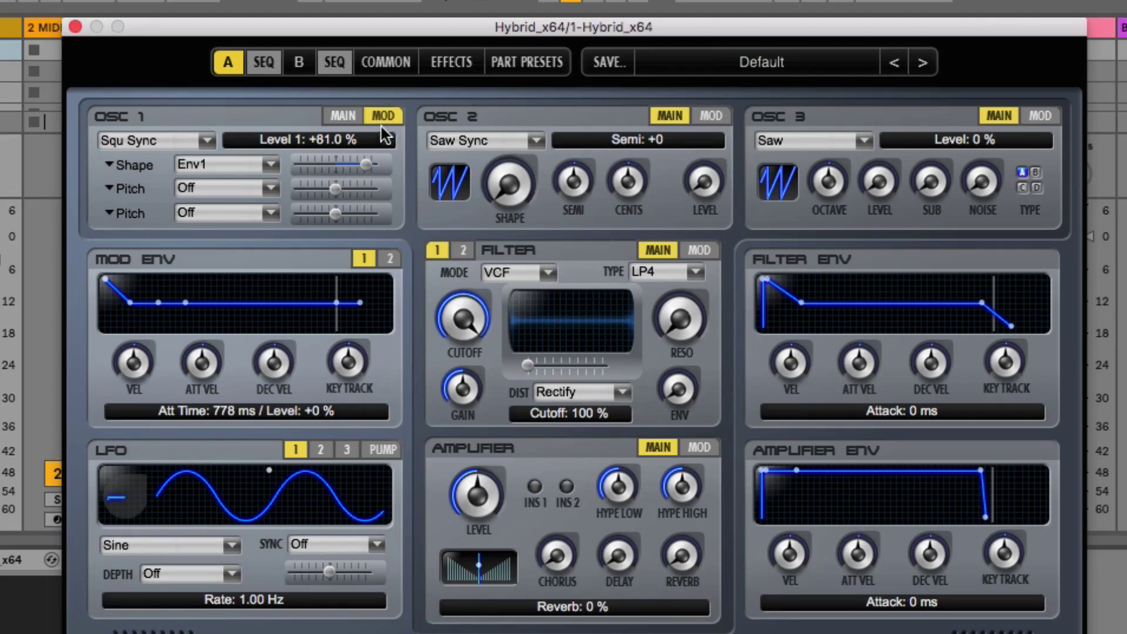
click(343, 115)
mouse_move(167, 188)
mouse_down()
mouse_move(162, 154)
mouse_move(151, 158)
mouse_move(168, 184)
mouse_up()
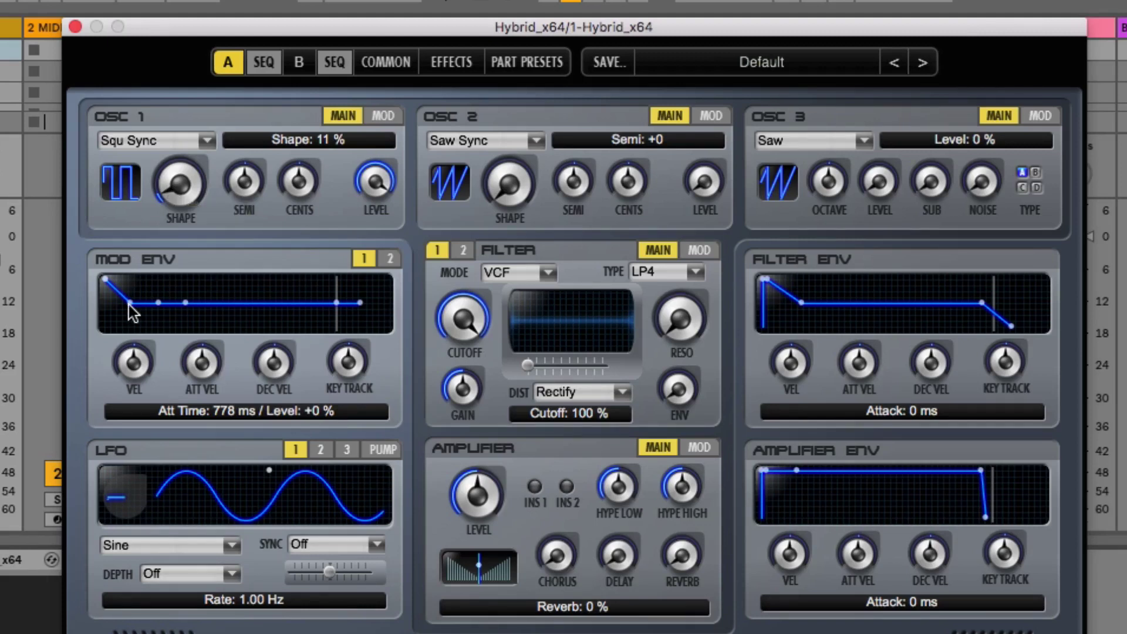
- Fine-tune oscillator 1's Env1-to-Shape amount to about +58.8 % and modulation envelope 1's attack time to about 760 ms
mouse_move(130, 302)
mouse_down()
mouse_move(112, 302)
mouse_move(122, 303)
mouse_up()
click(395, 118)
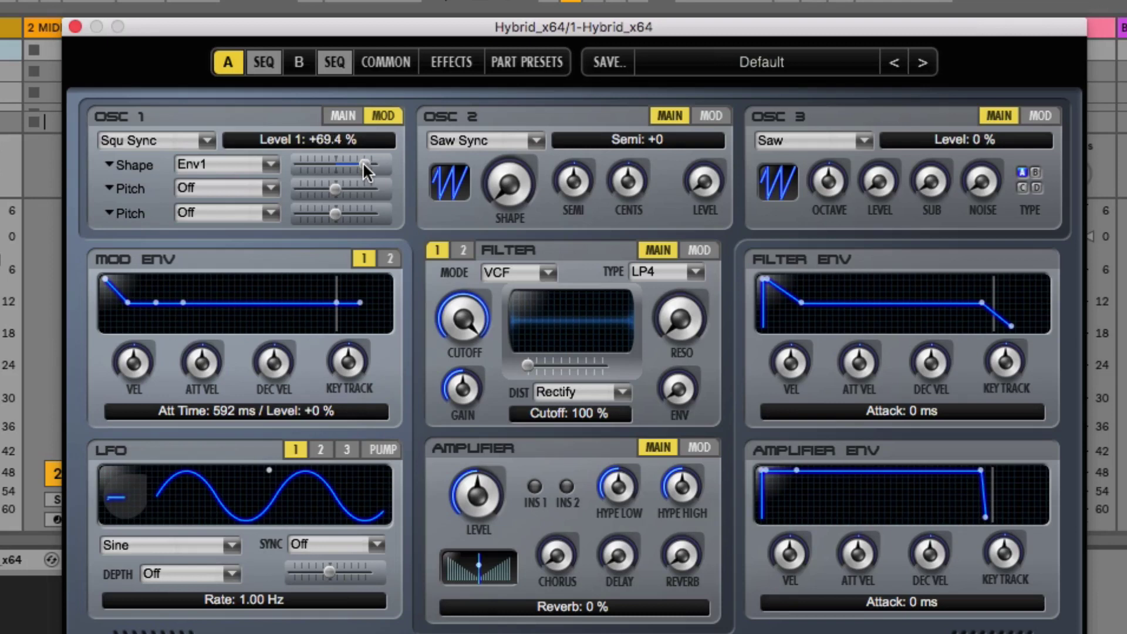
drag(363, 165, 361, 165)
drag(128, 303, 150, 302)
click(343, 113)
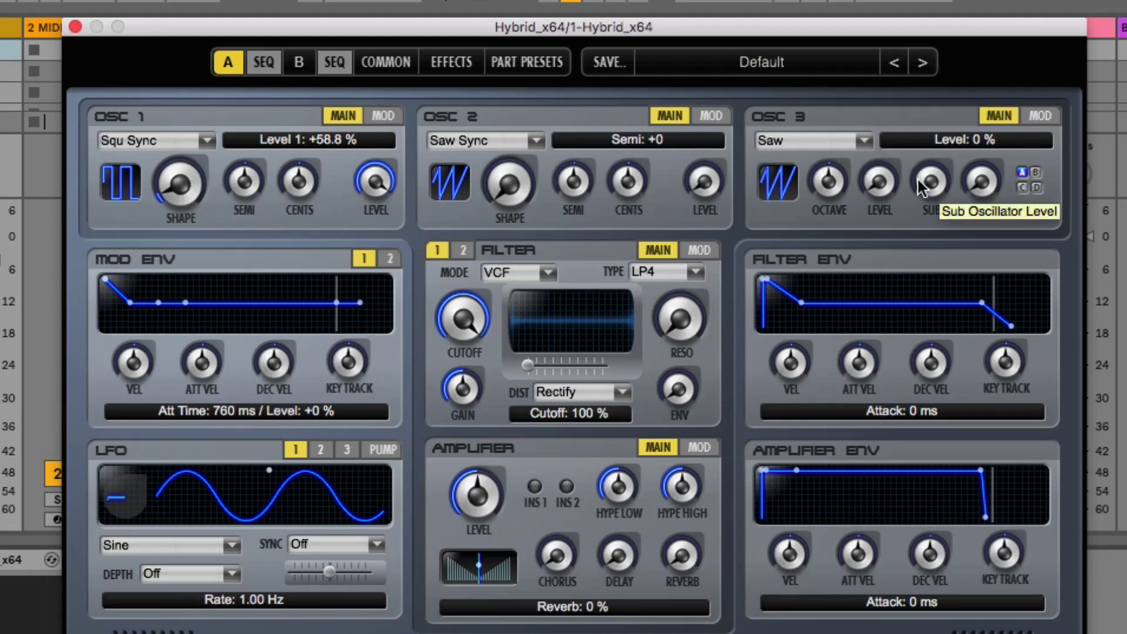
- Set oscillator 3's sub oscillator level to about 29 % and the amplifier's reverb amount to about 56 %
drag(916, 178, 908, 107)
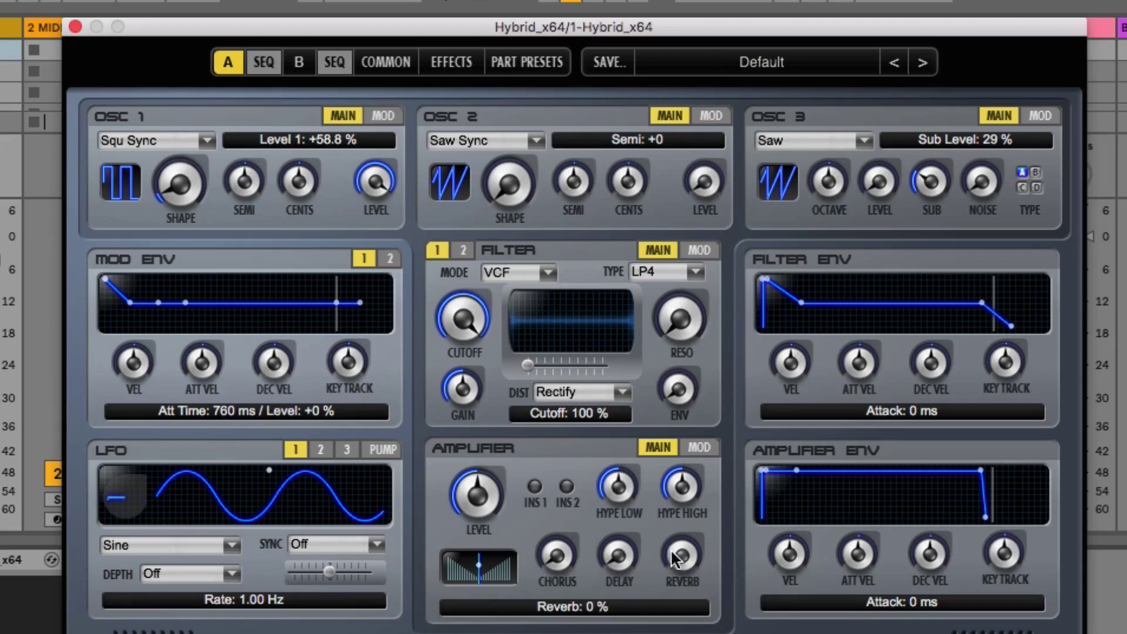
drag(671, 549, 711, 487)
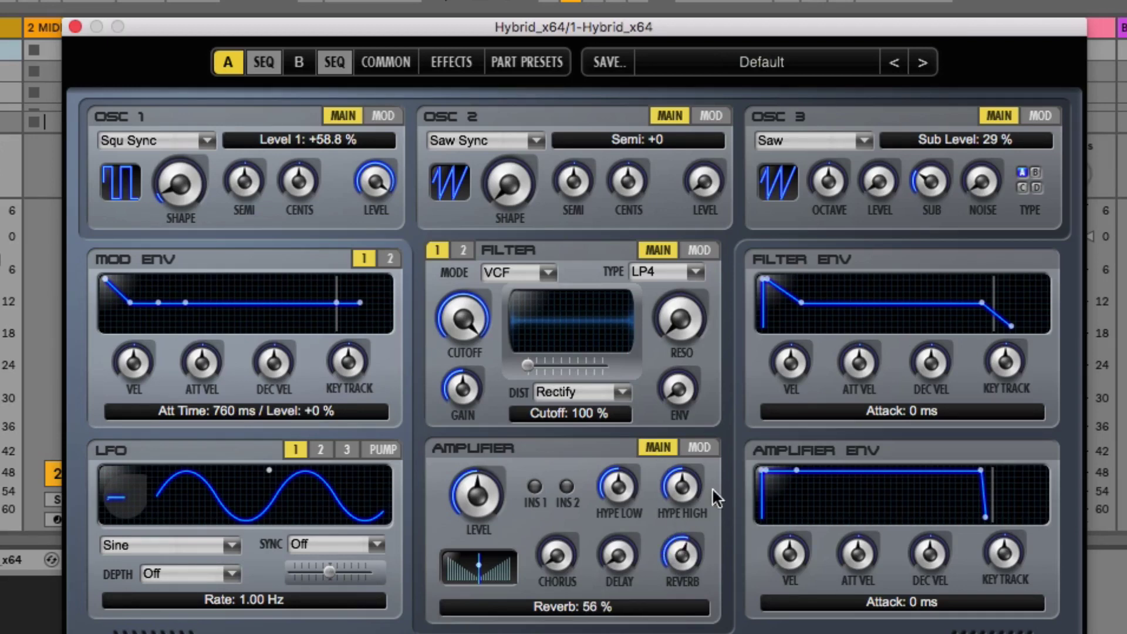
- Set the master reverb's time to about 26 % and its size to about 28 %, and return to the part A controls
click(451, 61)
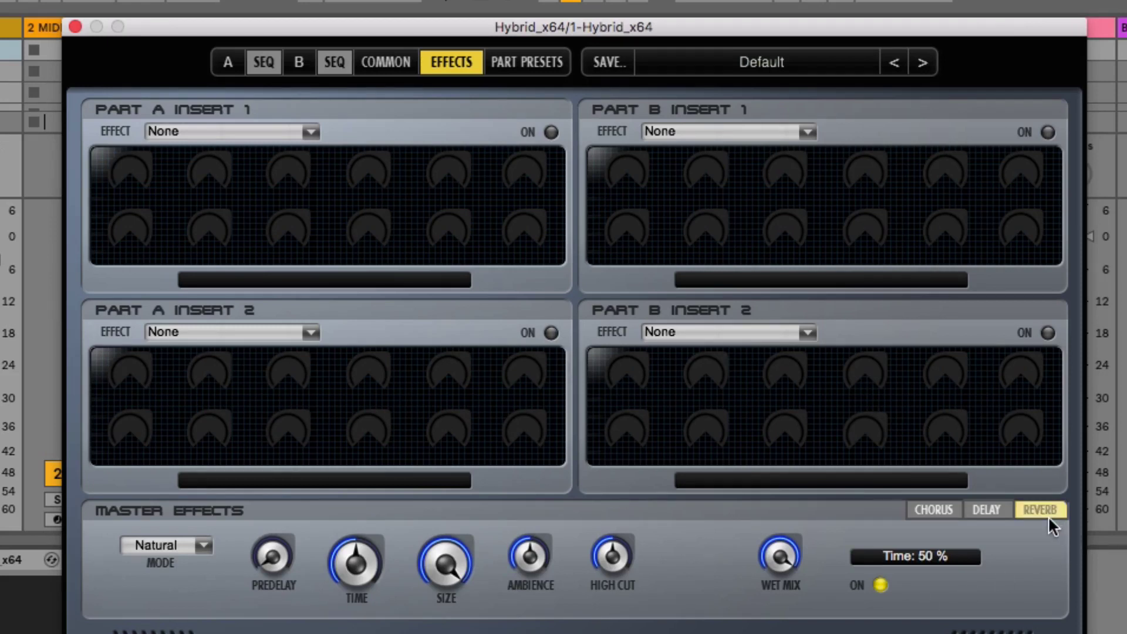
drag(354, 561, 334, 571)
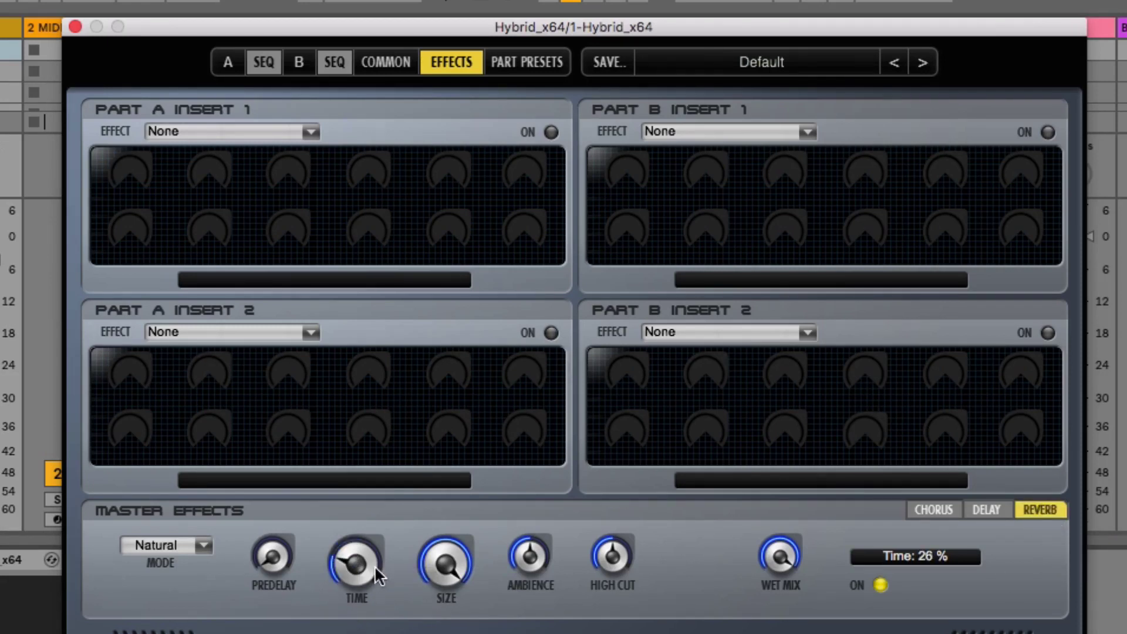
drag(446, 562, 461, 611)
drag(438, 563, 436, 572)
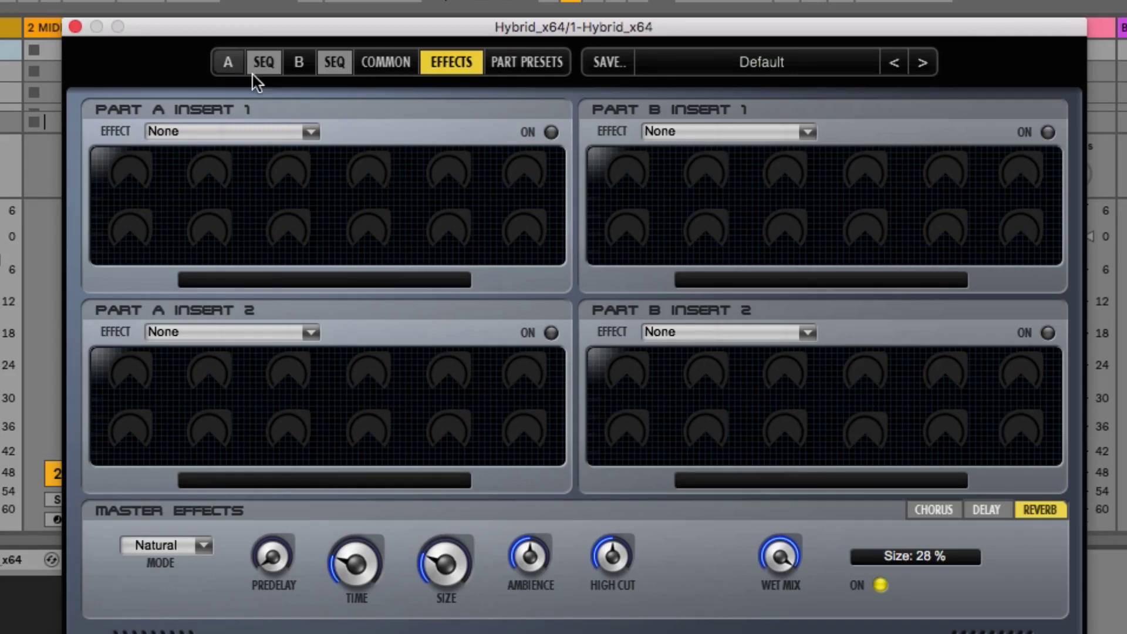
click(229, 61)
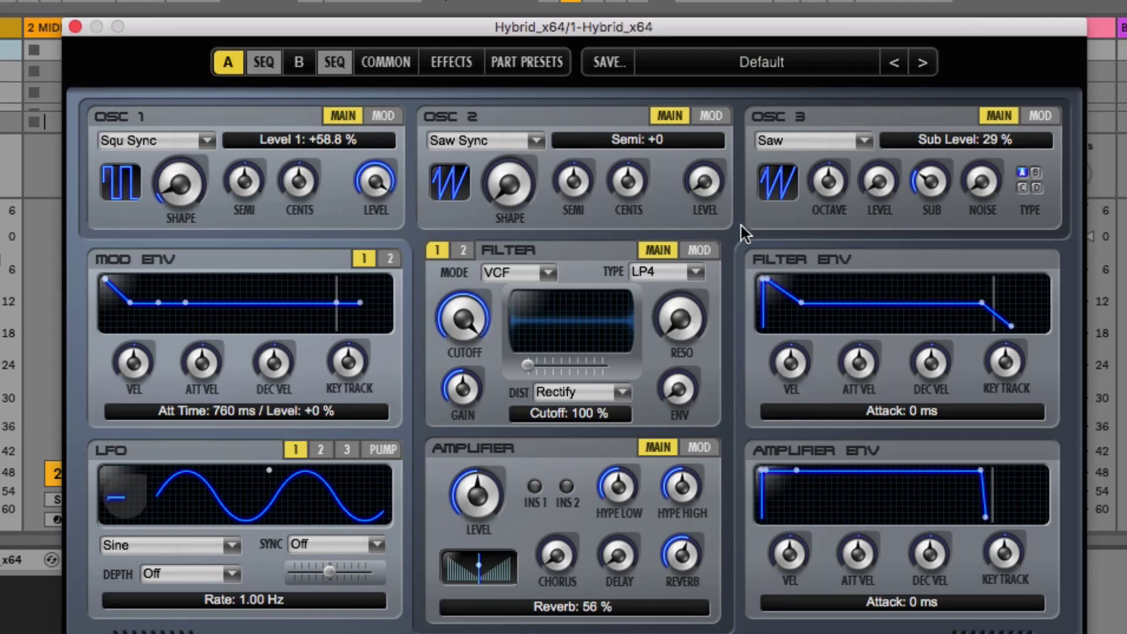